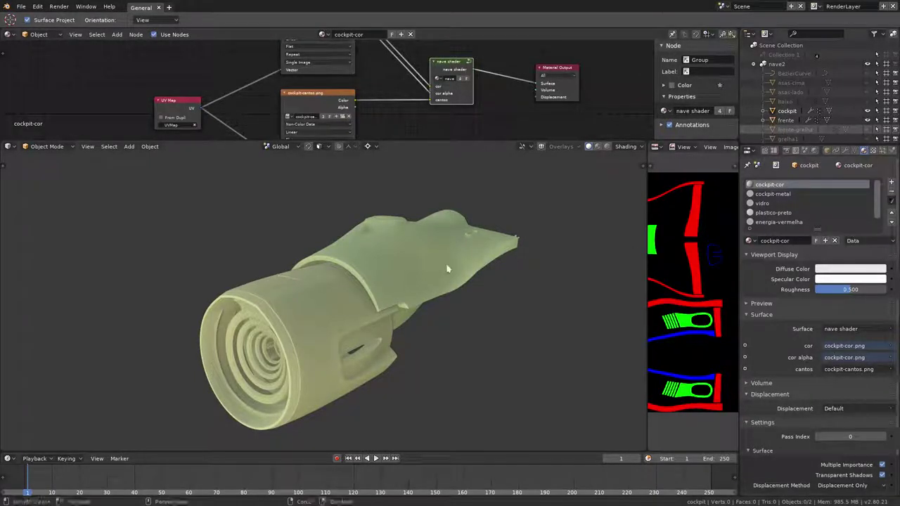
Switch the viewport to Material Preview and orbit and zoom around the cockpit to inspect it.
{"action": "mouse_move", "coordinate": [406, 285]}
{"action": "middle_mouse_down"}
{"action": "mouse_move", "coordinate": [400, 289]}
{"action": "mouse_move", "coordinate": [395, 272]}
{"action": "middle_mouse_up"}
{"action": "key", "text": "z"}
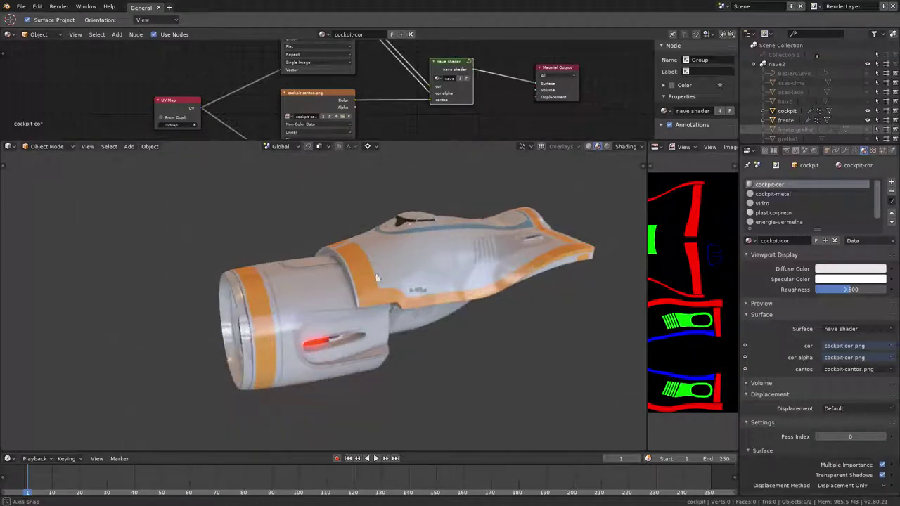
{"action": "scroll", "coordinate": [395, 268], "scroll_direction": "up", "scroll_amount": 3}
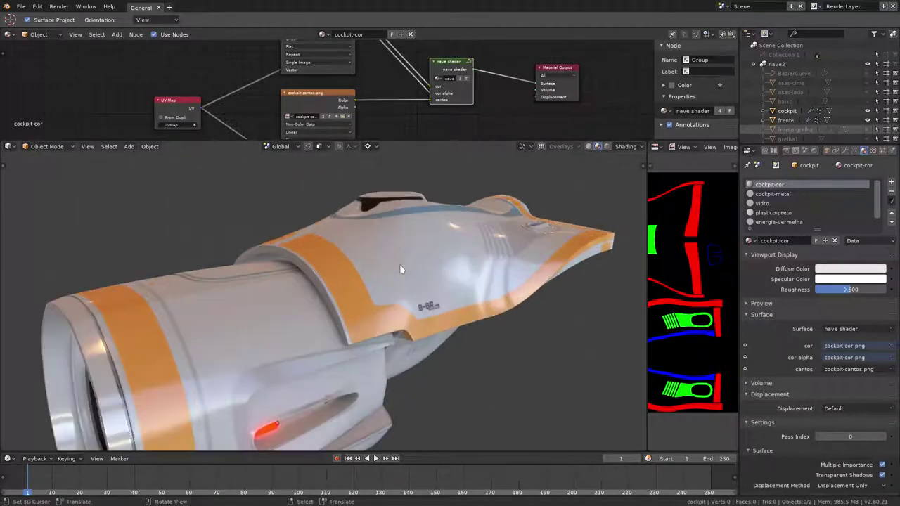
{"action": "scroll", "coordinate": [412, 261], "scroll_direction": "up", "scroll_amount": 3}
{"action": "scroll", "coordinate": [416, 256], "scroll_direction": "up", "scroll_amount": 3}
{"action": "mouse_move", "coordinate": [406, 268]}
{"action": "middle_mouse_down"}
{"action": "mouse_move", "coordinate": [430, 266]}
{"action": "mouse_move", "coordinate": [384, 259]}
{"action": "middle_mouse_up"}
{"action": "mouse_move", "coordinate": [446, 310]}
{"action": "middle_mouse_down"}
{"action": "mouse_move", "coordinate": [505, 331]}
{"action": "mouse_move", "coordinate": [352, 286]}
{"action": "mouse_move", "coordinate": [429, 269]}
{"action": "middle_mouse_up"}
{"action": "mouse_move", "coordinate": [216, 275]}
{"action": "middle_mouse_down"}
{"action": "mouse_move", "coordinate": [339, 329]}
{"action": "mouse_move", "coordinate": [339, 341]}
{"action": "mouse_move", "coordinate": [386, 350]}
{"action": "mouse_move", "coordinate": [358, 359]}
{"action": "mouse_move", "coordinate": [345, 347]}
{"action": "mouse_move", "coordinate": [298, 345]}
{"action": "mouse_move", "coordinate": [263, 328]}
{"action": "mouse_move", "coordinate": [316, 340]}
{"action": "mouse_move", "coordinate": [256, 361]}
{"action": "mouse_move", "coordinate": [215, 361]}
{"action": "mouse_move", "coordinate": [198, 347]}
{"action": "mouse_move", "coordinate": [292, 382]}
{"action": "mouse_move", "coordinate": [222, 289]}
{"action": "mouse_move", "coordinate": [261, 311]}
{"action": "mouse_move", "coordinate": [228, 320]}
{"action": "mouse_move", "coordinate": [263, 340]}
{"action": "mouse_move", "coordinate": [283, 333]}
{"action": "mouse_move", "coordinate": [246, 306]}
{"action": "mouse_move", "coordinate": [326, 321]}
{"action": "mouse_move", "coordinate": [351, 338]}
{"action": "mouse_move", "coordinate": [370, 310]}
{"action": "mouse_move", "coordinate": [352, 322]}
{"action": "mouse_move", "coordinate": [295, 311]}
{"action": "mouse_move", "coordinate": [387, 316]}
{"action": "mouse_move", "coordinate": [460, 280]}
{"action": "mouse_move", "coordinate": [362, 317]}
{"action": "mouse_move", "coordinate": [399, 297]}
{"action": "mouse_move", "coordinate": [464, 325]}
{"action": "mouse_move", "coordinate": [470, 338]}
{"action": "middle_mouse_up"}
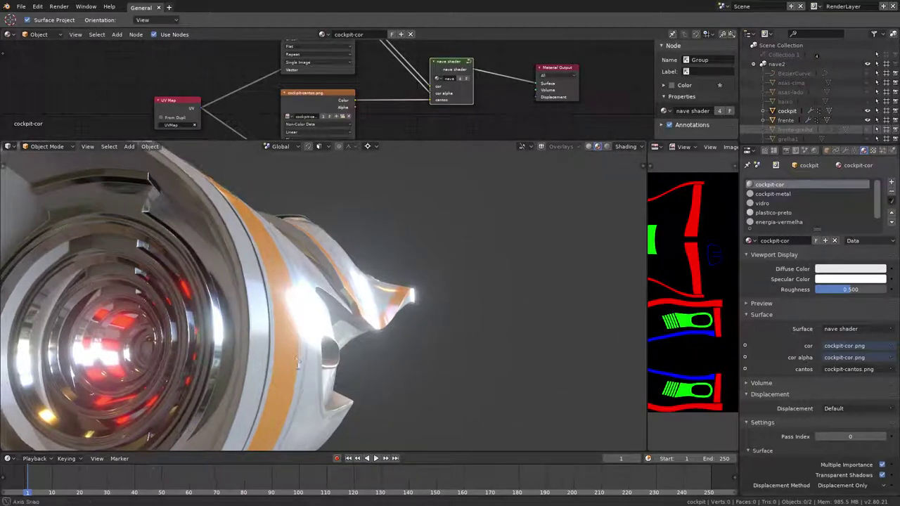
{"action": "mouse_move", "coordinate": [313, 368]}
{"action": "middle_mouse_down"}
{"action": "mouse_move", "coordinate": [320, 401]}
{"action": "mouse_move", "coordinate": [293, 372]}
{"action": "middle_mouse_up"}
{"action": "scroll", "coordinate": [303, 368], "scroll_direction": "up", "scroll_amount": 1}
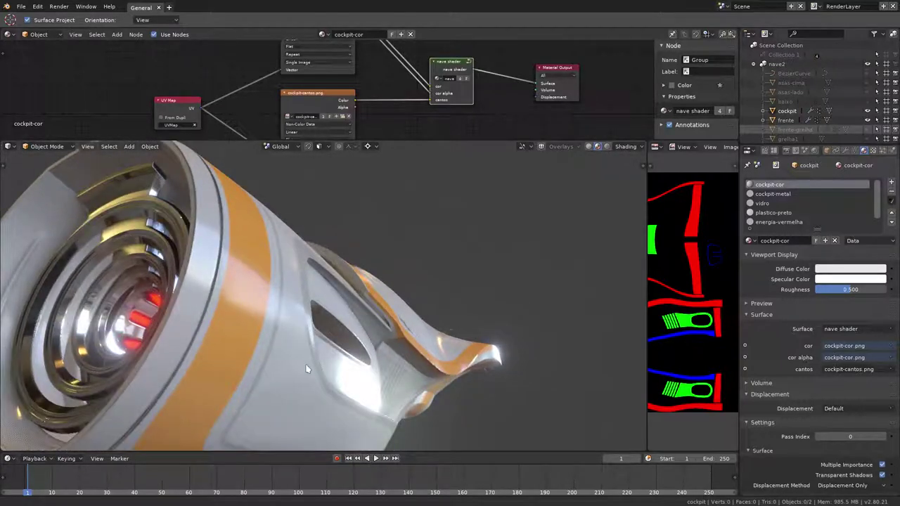
{"action": "scroll", "coordinate": [309, 370], "scroll_direction": "up", "scroll_amount": 2}
{"action": "scroll", "coordinate": [345, 394], "scroll_direction": "up", "scroll_amount": 3}
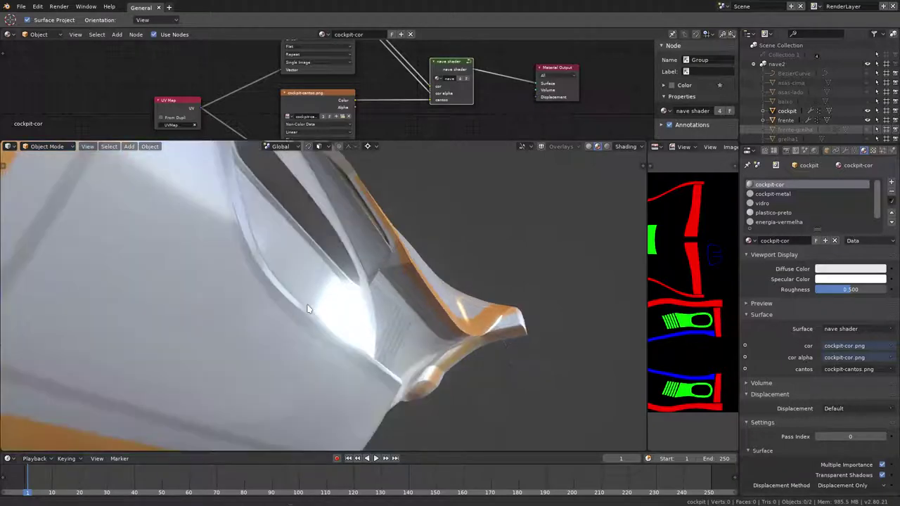
{"action": "mouse_move", "coordinate": [333, 345]}
{"action": "middle_mouse_down"}
{"action": "mouse_move", "coordinate": [311, 336]}
{"action": "mouse_move", "coordinate": [293, 308]}
{"action": "mouse_move", "coordinate": [257, 302]}
{"action": "mouse_move", "coordinate": [167, 343]}
{"action": "mouse_move", "coordinate": [159, 384]}
{"action": "mouse_move", "coordinate": [299, 295]}
{"action": "middle_mouse_up"}
{"action": "scroll", "coordinate": [299, 296], "scroll_direction": "down", "scroll_amount": 3}
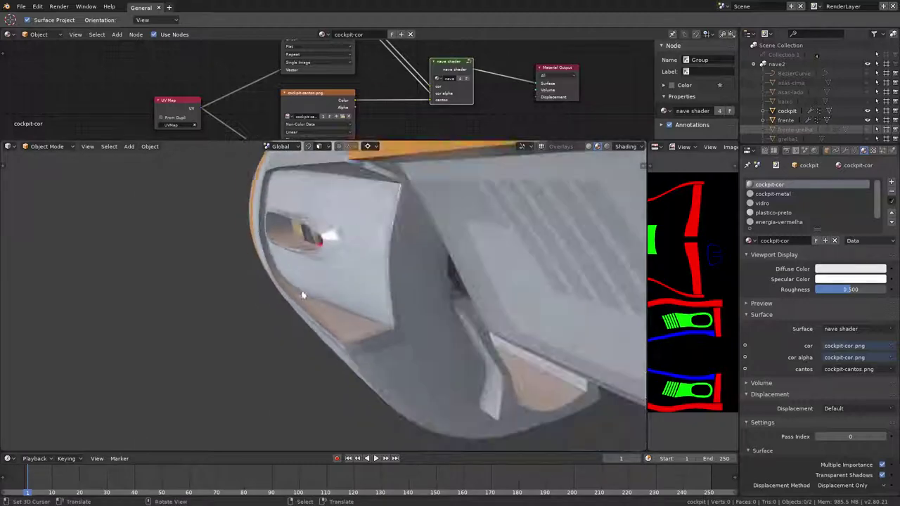
{"action": "mouse_move", "coordinate": [315, 346]}
{"action": "middle_mouse_down"}
{"action": "mouse_move", "coordinate": [331, 275]}
{"action": "mouse_move", "coordinate": [331, 299]}
{"action": "middle_mouse_up"}
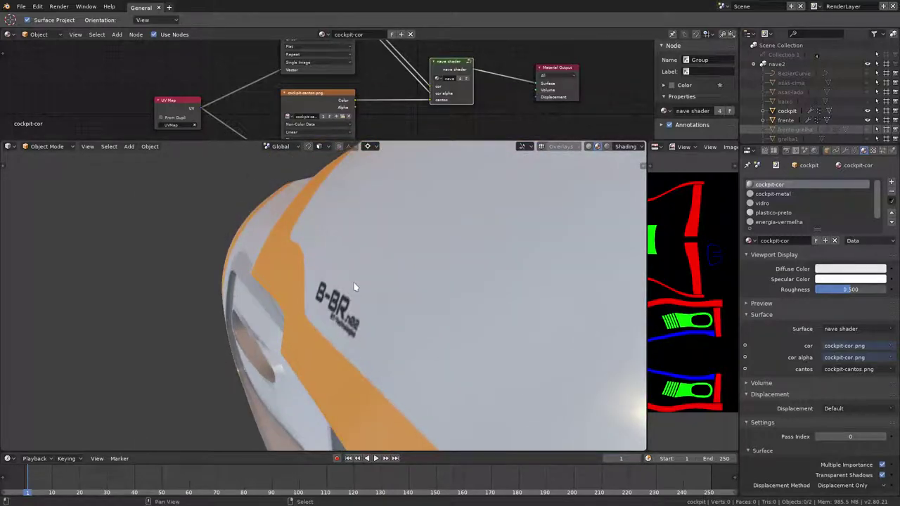
{"action": "mouse_move", "coordinate": [391, 287]}
{"action": "middle_mouse_down"}
{"action": "mouse_move", "coordinate": [457, 288]}
{"action": "mouse_move", "coordinate": [528, 273]}
{"action": "mouse_move", "coordinate": [430, 251]}
{"action": "middle_mouse_up"}
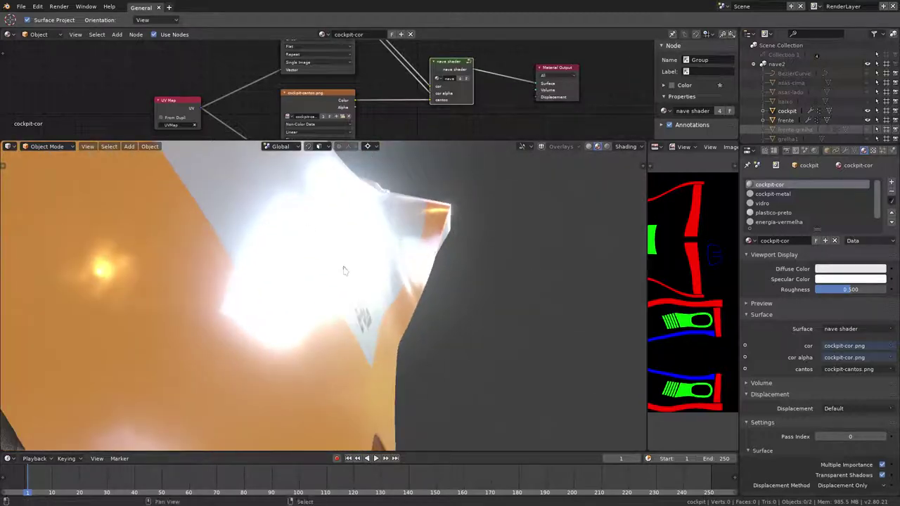
{"action": "mouse_move", "coordinate": [344, 271]}
{"action": "middle_mouse_down"}
{"action": "mouse_move", "coordinate": [387, 343]}
{"action": "mouse_move", "coordinate": [368, 321]}
{"action": "mouse_move", "coordinate": [222, 349]}
{"action": "mouse_move", "coordinate": [178, 330]}
{"action": "mouse_move", "coordinate": [200, 319]}
{"action": "mouse_move", "coordinate": [291, 339]}
{"action": "mouse_move", "coordinate": [348, 291]}
{"action": "mouse_move", "coordinate": [366, 289]}
{"action": "middle_mouse_up"}
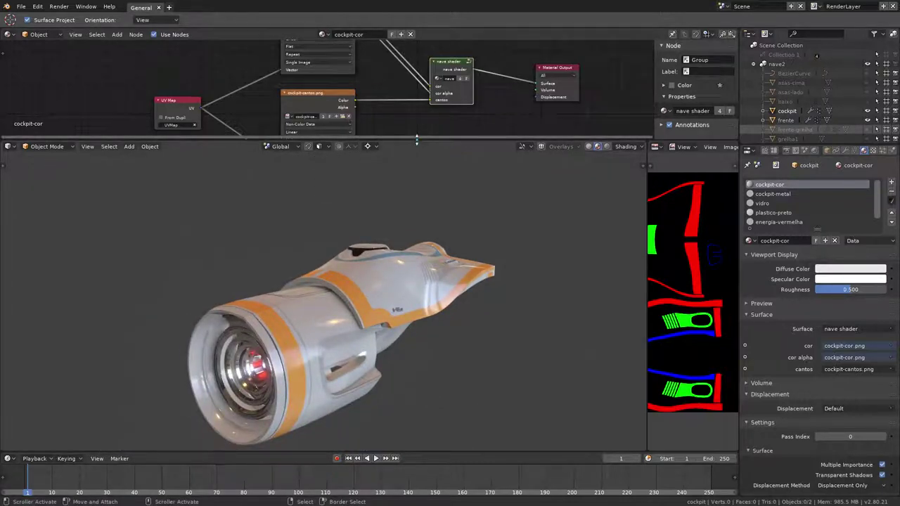
Enlarge the node editor and place a cores-nave group node in the cockpit-cor node tree.
{"action": "left_click_drag", "start_coordinate": [417, 138], "coordinate": [417, 168]}
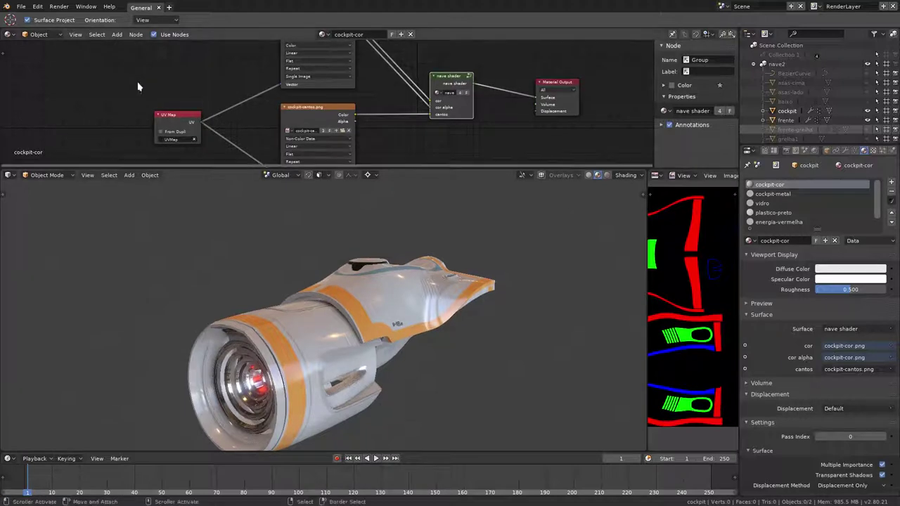
{"action": "middle_click_drag", "start_coordinate": [138, 88], "coordinate": [247, 100]}
{"action": "key", "text": "shift+a"}
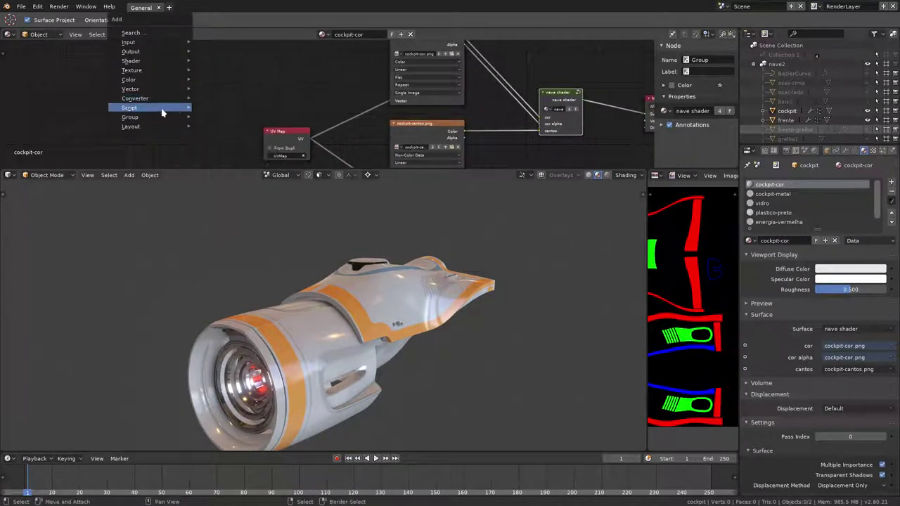
{"action": "mouse_move", "coordinate": [131, 117]}
{"action": "left_click", "coordinate": [220, 153]}
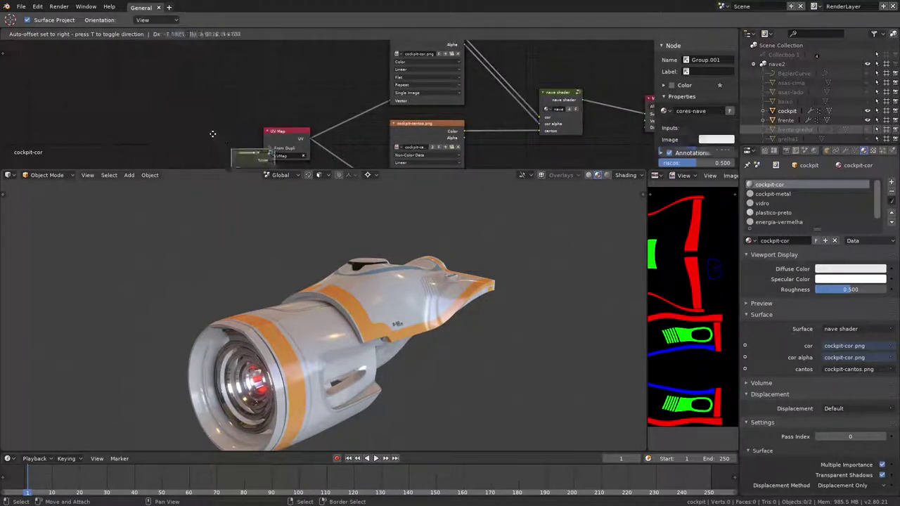
{"action": "left_click", "coordinate": [181, 135]}
{"action": "scroll", "coordinate": [182, 137], "scroll_direction": "up", "scroll_amount": 2}
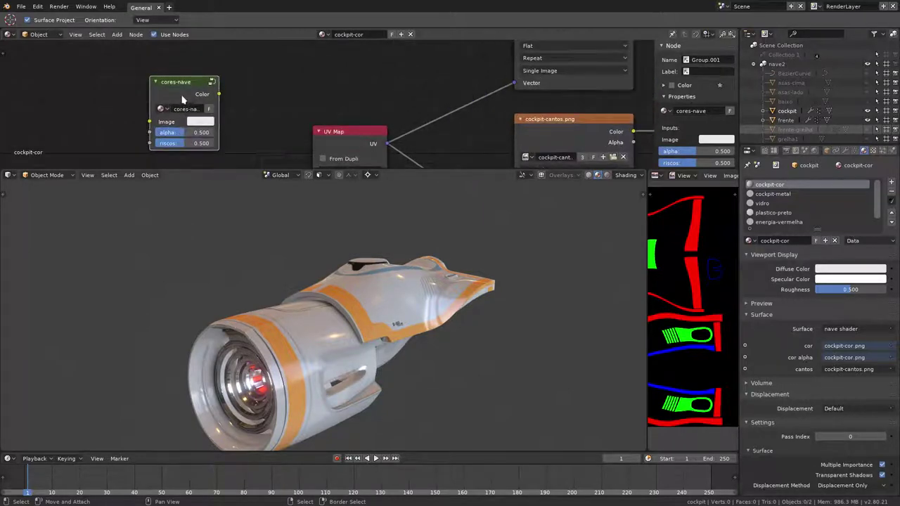
Enter the cores-nave group and change the Mix node's Color1 to a bluish tone.
{"action": "key", "text": "Tab"}
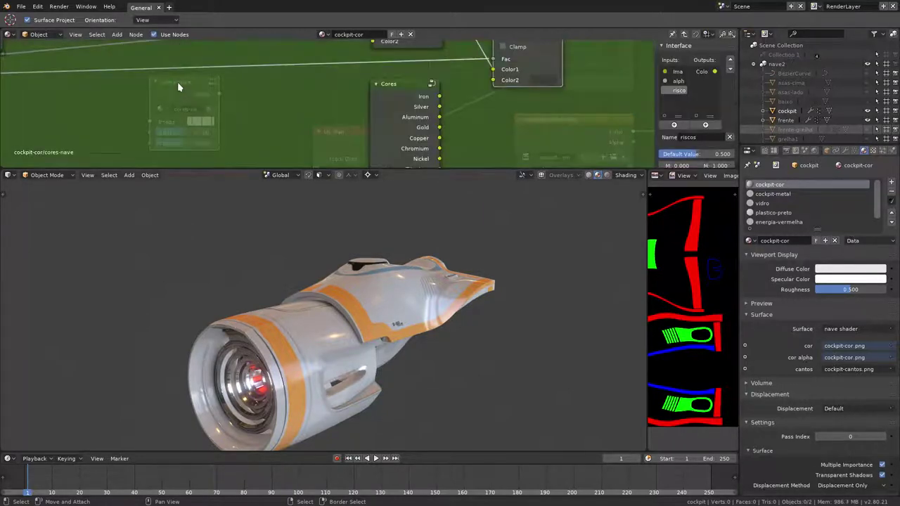
{"action": "key", "text": "Home"}
{"action": "scroll", "coordinate": [218, 126], "scroll_direction": "up", "scroll_amount": 1}
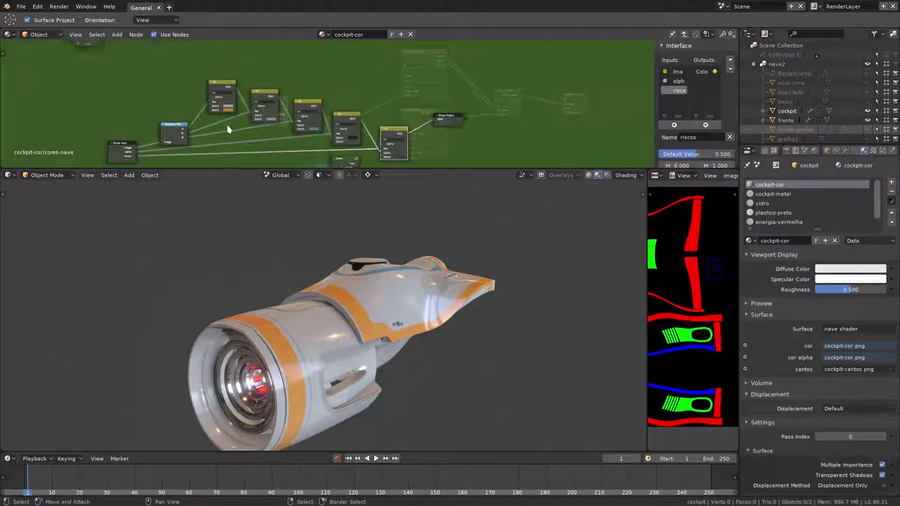
{"action": "scroll", "coordinate": [227, 123], "scroll_direction": "up", "scroll_amount": 2}
{"action": "scroll", "coordinate": [229, 116], "scroll_direction": "up", "scroll_amount": 2}
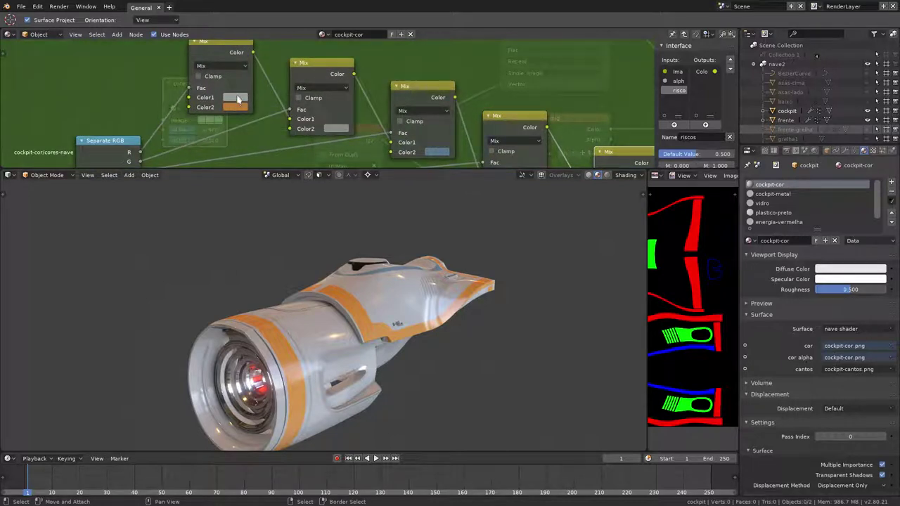
{"action": "left_click", "coordinate": [238, 99]}
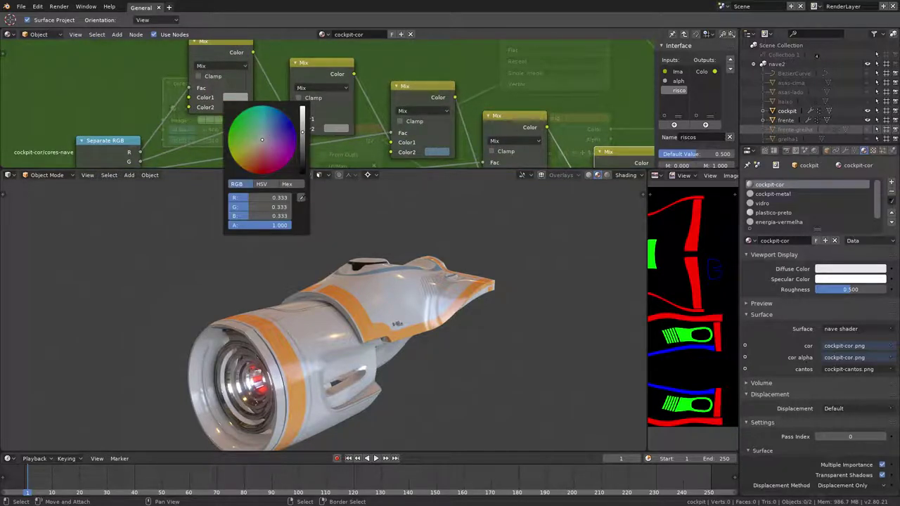
{"action": "left_click", "coordinate": [269, 131]}
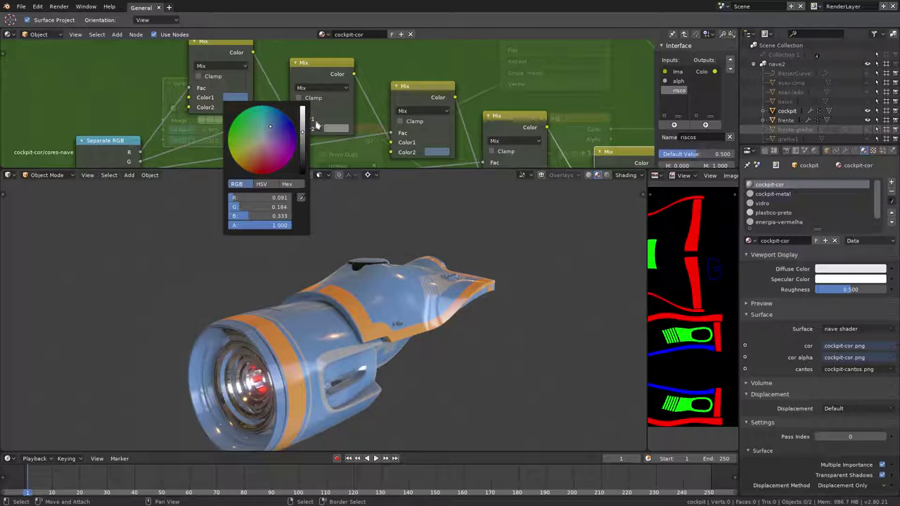
Darken the Mix node's orange Color2 stripe colour to near black.
{"action": "left_click", "coordinate": [235, 107]}
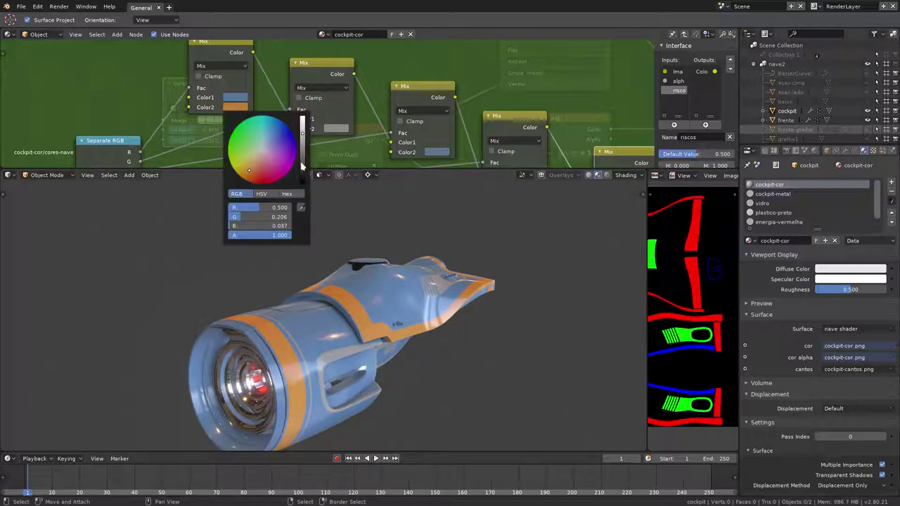
{"action": "left_click", "coordinate": [302, 166]}
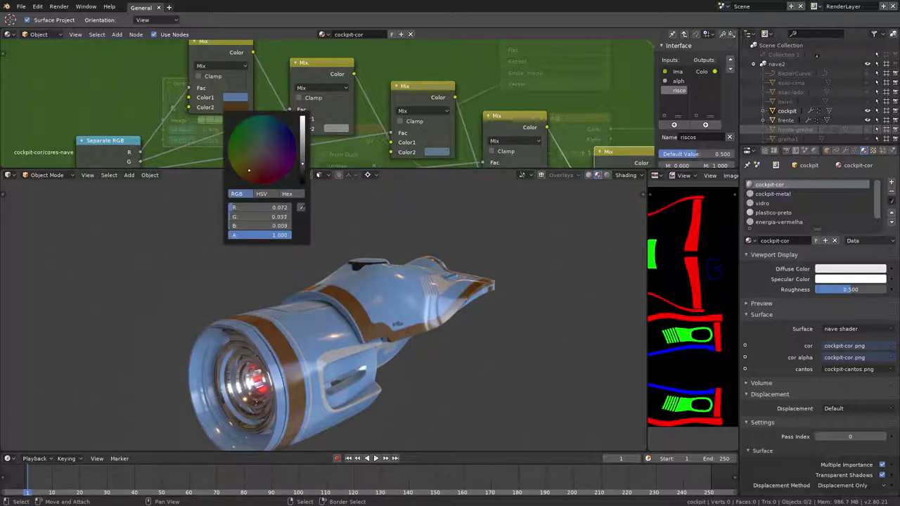
{"action": "left_click_drag", "start_coordinate": [303, 164], "coordinate": [302, 182]}
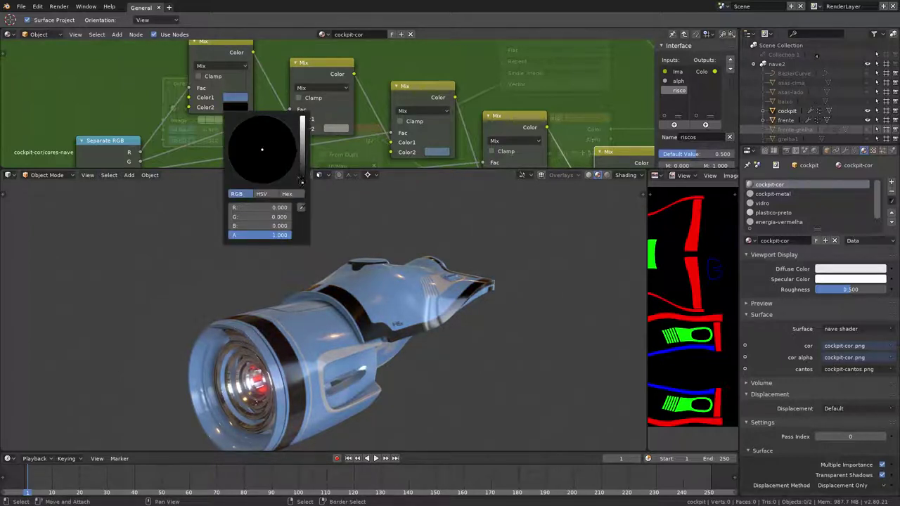
{"action": "left_click_drag", "start_coordinate": [302, 182], "coordinate": [303, 175]}
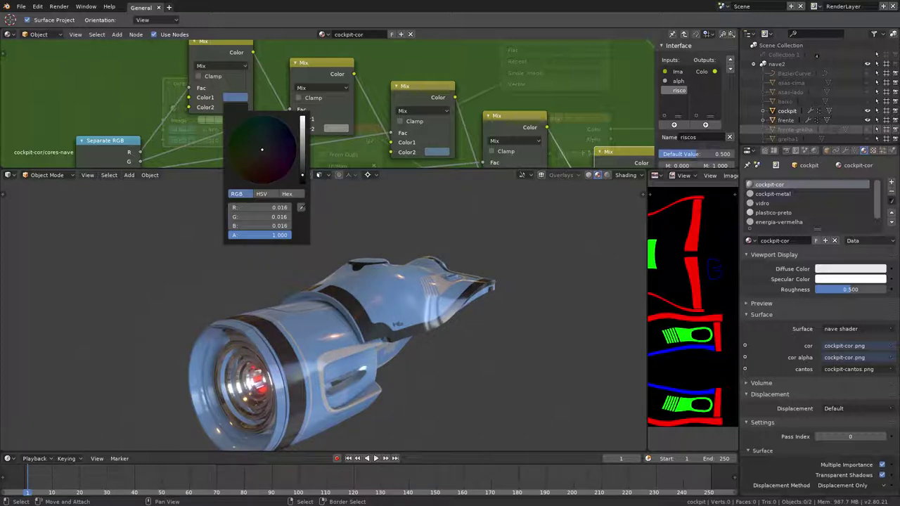
Edit the grey accent and the next Mix node's blue colour to add a dark crimson pinstripe.
{"action": "left_click", "coordinate": [345, 132]}
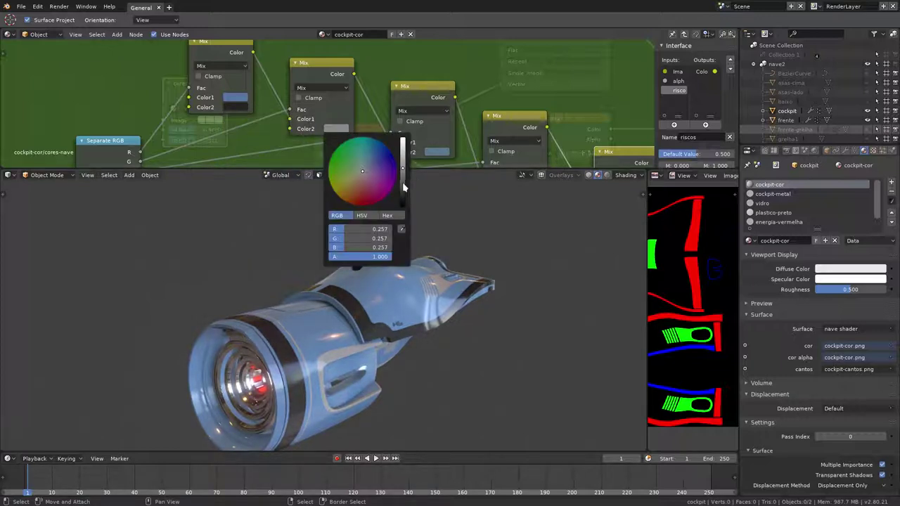
{"action": "scroll", "coordinate": [362, 171], "scroll_direction": "down", "scroll_amount": 4}
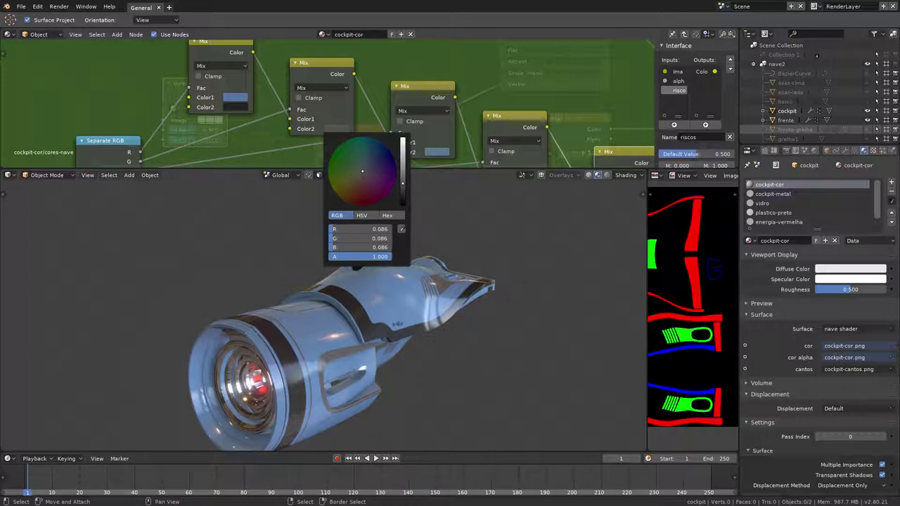
{"action": "scroll", "coordinate": [362, 171], "scroll_direction": "up", "scroll_amount": 4}
{"action": "scroll", "coordinate": [362, 171], "scroll_direction": "up", "scroll_amount": 3}
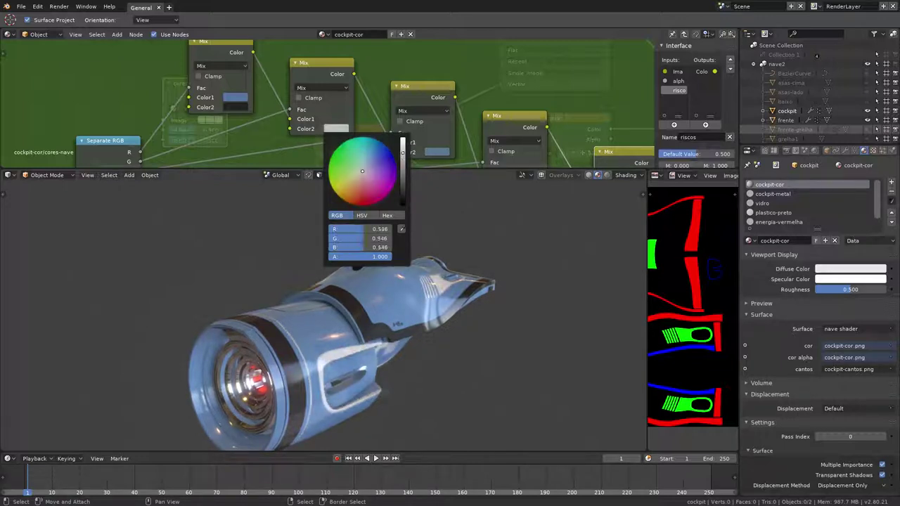
{"action": "middle_click_drag", "start_coordinate": [439, 155], "coordinate": [343, 130]}
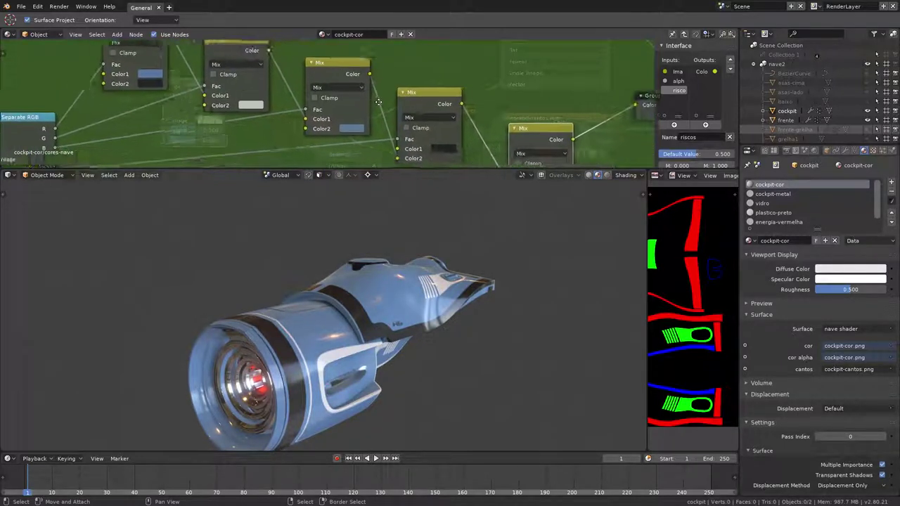
{"action": "left_click", "coordinate": [343, 131]}
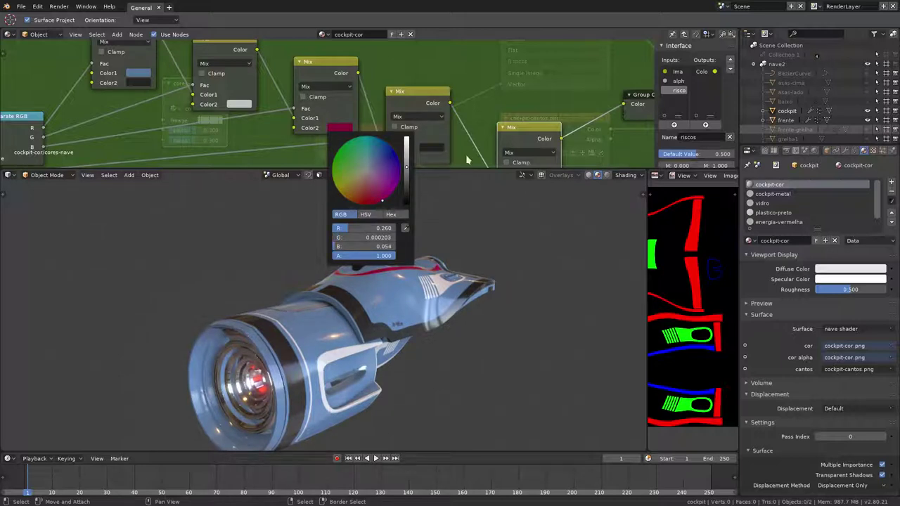
Brighten the later Mix node's near-black colour to a light grey.
{"action": "middle_click_drag", "start_coordinate": [446, 148], "coordinate": [414, 115]}
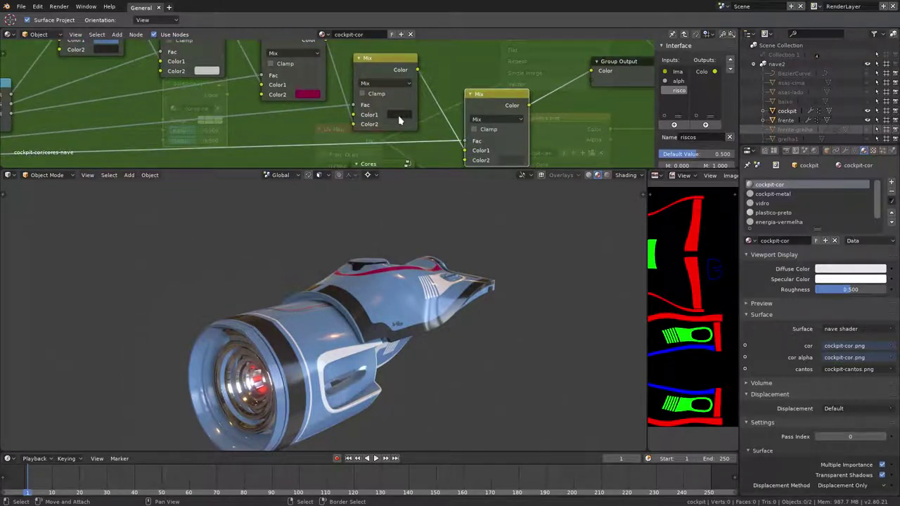
{"action": "left_click", "coordinate": [399, 116]}
{"action": "mouse_move", "coordinate": [465, 183]}
{"action": "left_mouse_down"}
{"action": "mouse_move", "coordinate": [466, 140]}
{"action": "mouse_move", "coordinate": [466, 149]}
{"action": "left_mouse_up"}
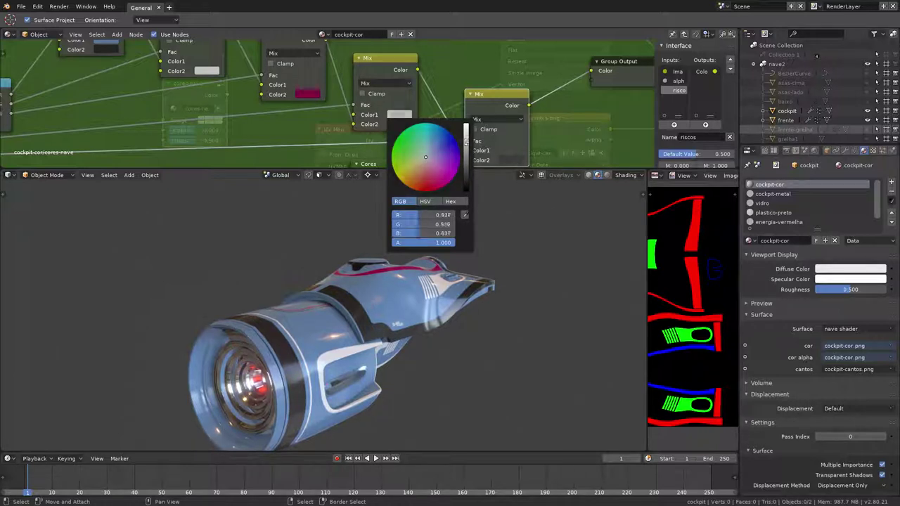
Change the first Mix node's blue Color1 to red-orange and orbit to view the recoloured hull.
{"action": "middle_click_drag", "start_coordinate": [171, 123], "coordinate": [226, 147]}
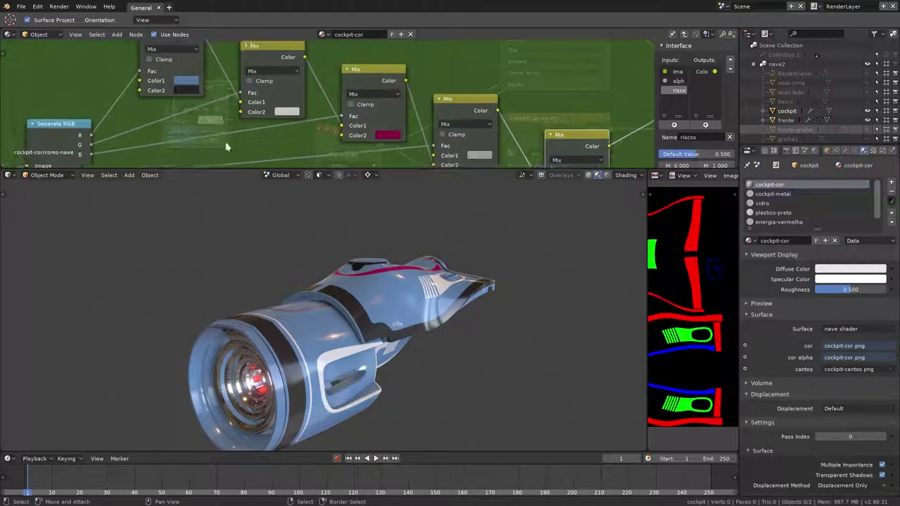
{"action": "left_click", "coordinate": [186, 83]}
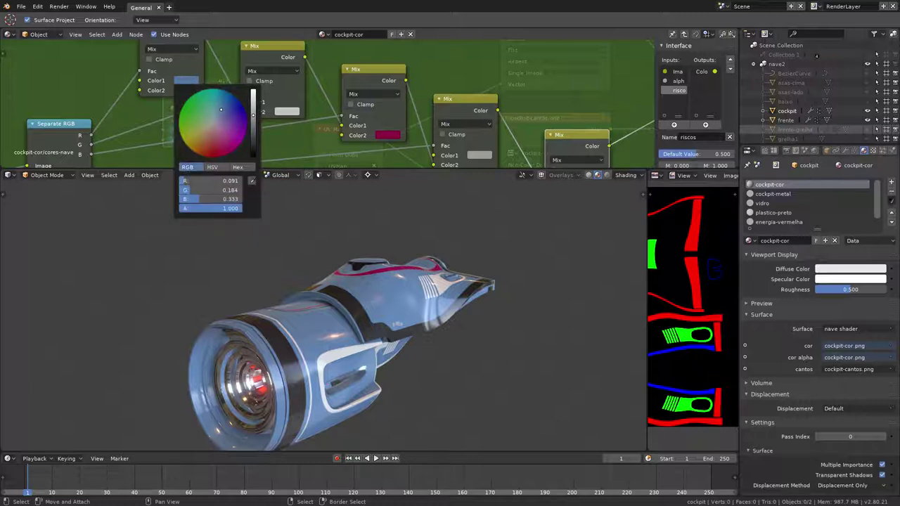
{"action": "left_click", "coordinate": [203, 134]}
{"action": "left_click_drag", "start_coordinate": [203, 134], "coordinate": [199, 131]}
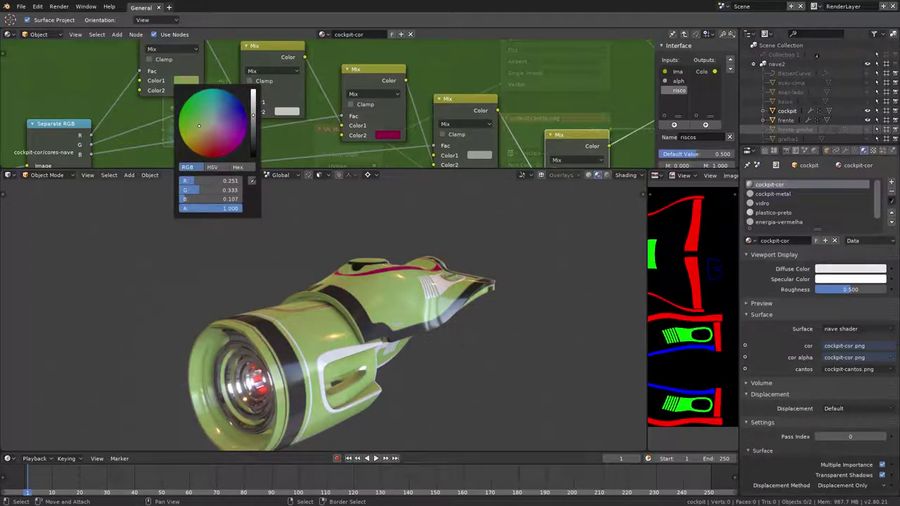
{"action": "left_click_drag", "start_coordinate": [201, 138], "coordinate": [206, 146]}
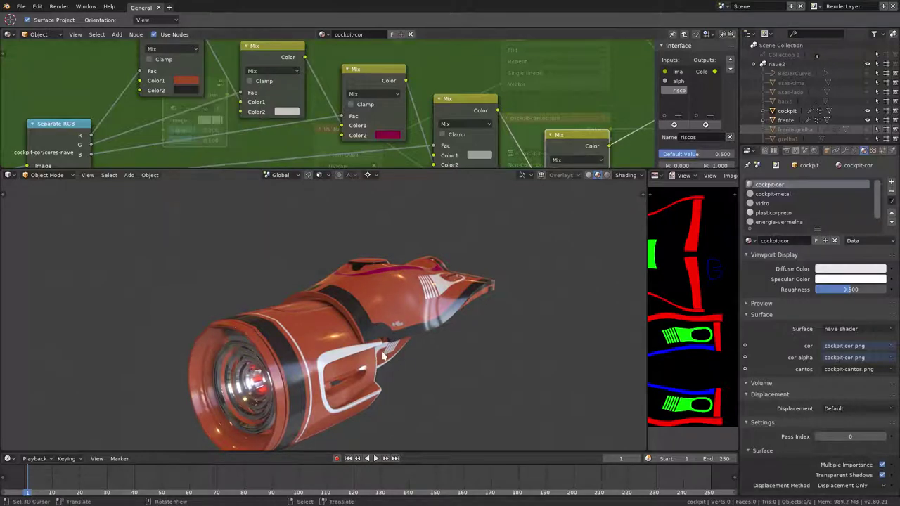
{"action": "mouse_move", "coordinate": [382, 357]}
{"action": "middle_mouse_down"}
{"action": "mouse_move", "coordinate": [345, 328]}
{"action": "mouse_move", "coordinate": [359, 358]}
{"action": "mouse_move", "coordinate": [376, 211]}
{"action": "middle_mouse_up"}
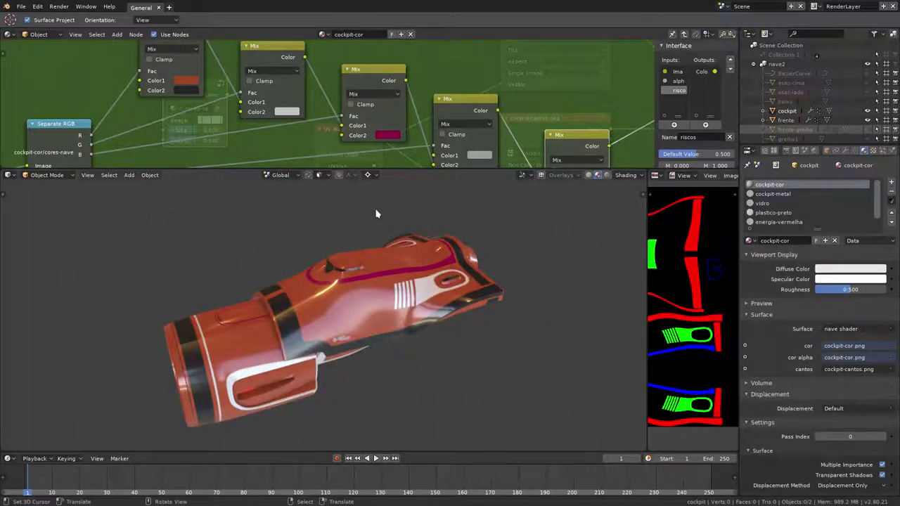
Make the crimson accent a brighter red near the body colour, then orbit around the ship.
{"action": "left_click", "coordinate": [388, 135]}
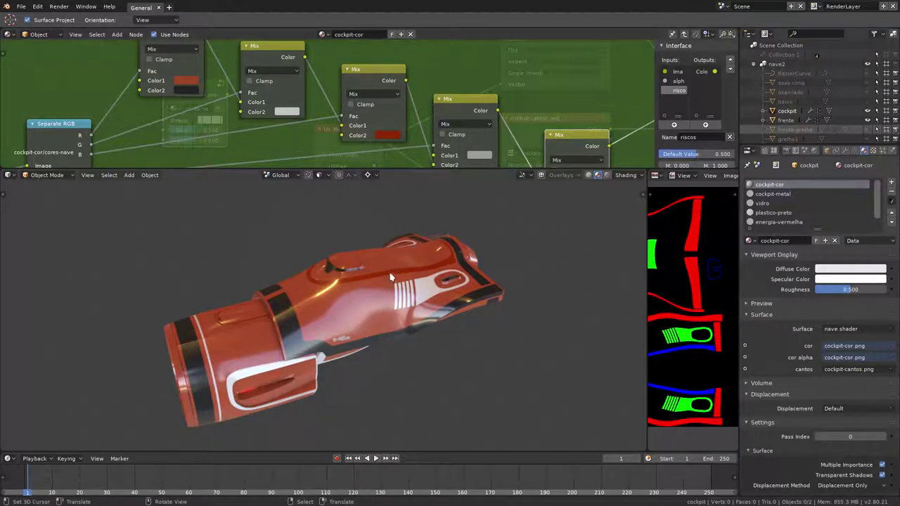
{"action": "middle_click_drag", "start_coordinate": [391, 277], "coordinate": [348, 257]}
{"action": "mouse_move", "coordinate": [314, 255]}
{"action": "middle_mouse_down"}
{"action": "mouse_move", "coordinate": [222, 269]}
{"action": "mouse_move", "coordinate": [206, 289]}
{"action": "mouse_move", "coordinate": [229, 264]}
{"action": "mouse_move", "coordinate": [384, 273]}
{"action": "mouse_move", "coordinate": [404, 267]}
{"action": "mouse_move", "coordinate": [424, 239]}
{"action": "mouse_move", "coordinate": [427, 277]}
{"action": "mouse_move", "coordinate": [389, 321]}
{"action": "mouse_move", "coordinate": [399, 266]}
{"action": "mouse_move", "coordinate": [258, 283]}
{"action": "mouse_move", "coordinate": [364, 282]}
{"action": "middle_mouse_up"}
{"action": "mouse_move", "coordinate": [141, 284]}
{"action": "middle_mouse_down"}
{"action": "mouse_move", "coordinate": [418, 288]}
{"action": "mouse_move", "coordinate": [378, 274]}
{"action": "mouse_move", "coordinate": [333, 293]}
{"action": "mouse_move", "coordinate": [260, 287]}
{"action": "mouse_move", "coordinate": [352, 302]}
{"action": "mouse_move", "coordinate": [128, 278]}
{"action": "mouse_move", "coordinate": [244, 347]}
{"action": "mouse_move", "coordinate": [285, 341]}
{"action": "mouse_move", "coordinate": [319, 358]}
{"action": "mouse_move", "coordinate": [331, 346]}
{"action": "mouse_move", "coordinate": [336, 305]}
{"action": "mouse_move", "coordinate": [303, 344]}
{"action": "mouse_move", "coordinate": [328, 331]}
{"action": "mouse_move", "coordinate": [301, 356]}
{"action": "mouse_move", "coordinate": [316, 343]}
{"action": "mouse_move", "coordinate": [310, 330]}
{"action": "mouse_move", "coordinate": [333, 328]}
{"action": "mouse_move", "coordinate": [323, 342]}
{"action": "mouse_move", "coordinate": [238, 355]}
{"action": "mouse_move", "coordinate": [301, 365]}
{"action": "middle_mouse_up"}
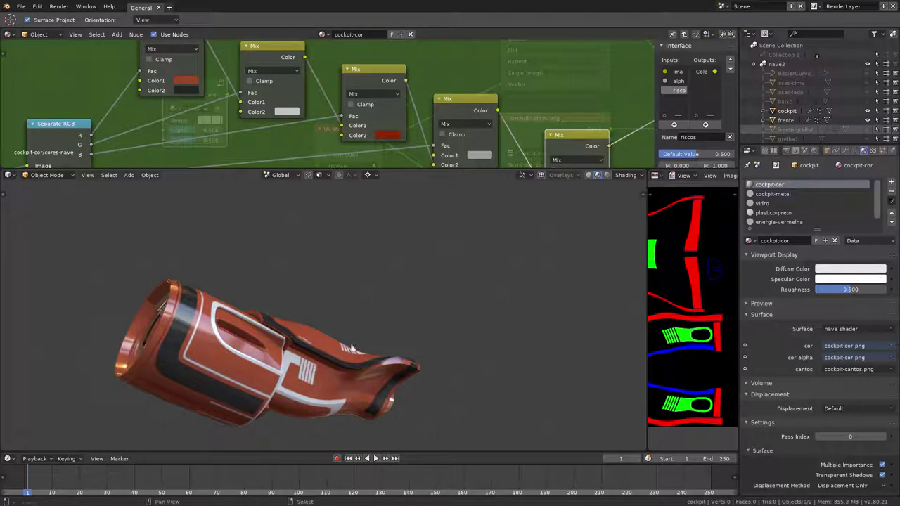
{"action": "mouse_move", "coordinate": [351, 350]}
{"action": "middle_mouse_down"}
{"action": "mouse_move", "coordinate": [384, 255]}
{"action": "mouse_move", "coordinate": [380, 277]}
{"action": "mouse_move", "coordinate": [410, 392]}
{"action": "middle_mouse_up"}
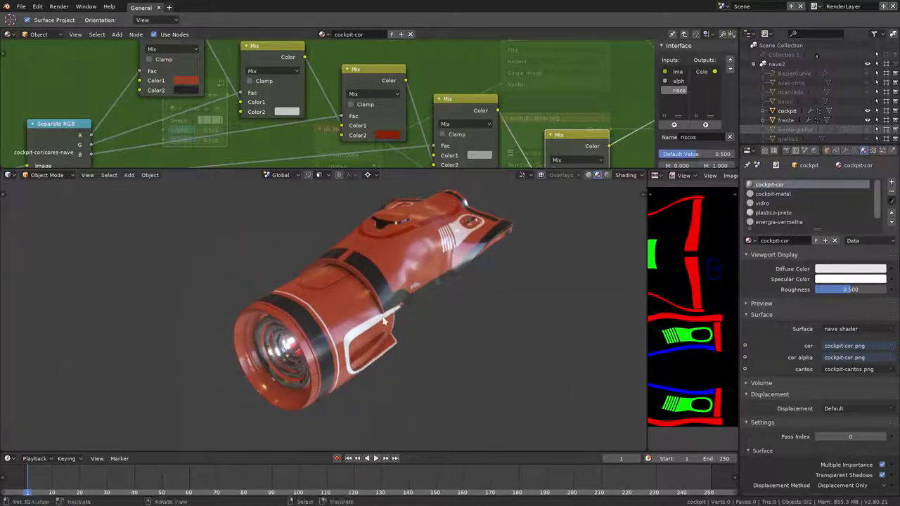
{"action": "mouse_move", "coordinate": [384, 320]}
{"action": "middle_mouse_down"}
{"action": "mouse_move", "coordinate": [365, 333]}
{"action": "mouse_move", "coordinate": [390, 323]}
{"action": "mouse_move", "coordinate": [389, 304]}
{"action": "middle_mouse_up"}
{"action": "scroll", "coordinate": [396, 318], "scroll_direction": "up", "scroll_amount": 1}
{"action": "scroll", "coordinate": [399, 306], "scroll_direction": "up", "scroll_amount": 1}
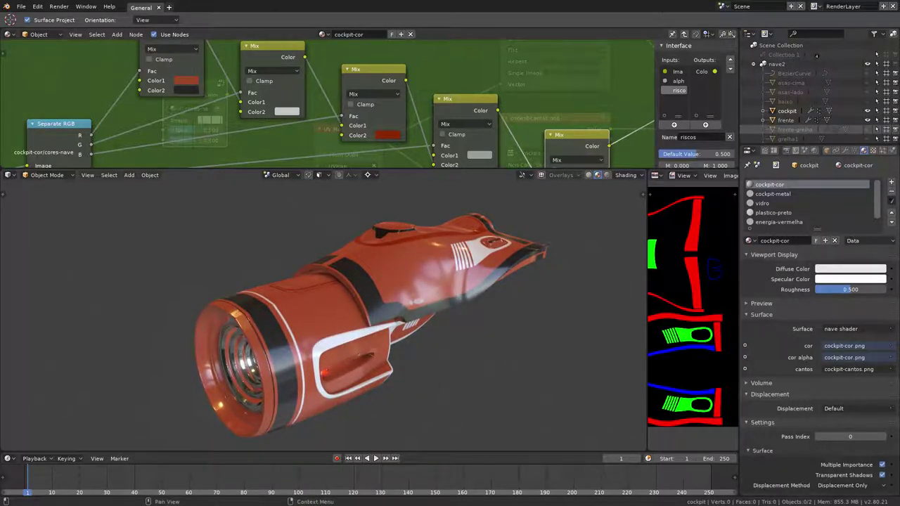